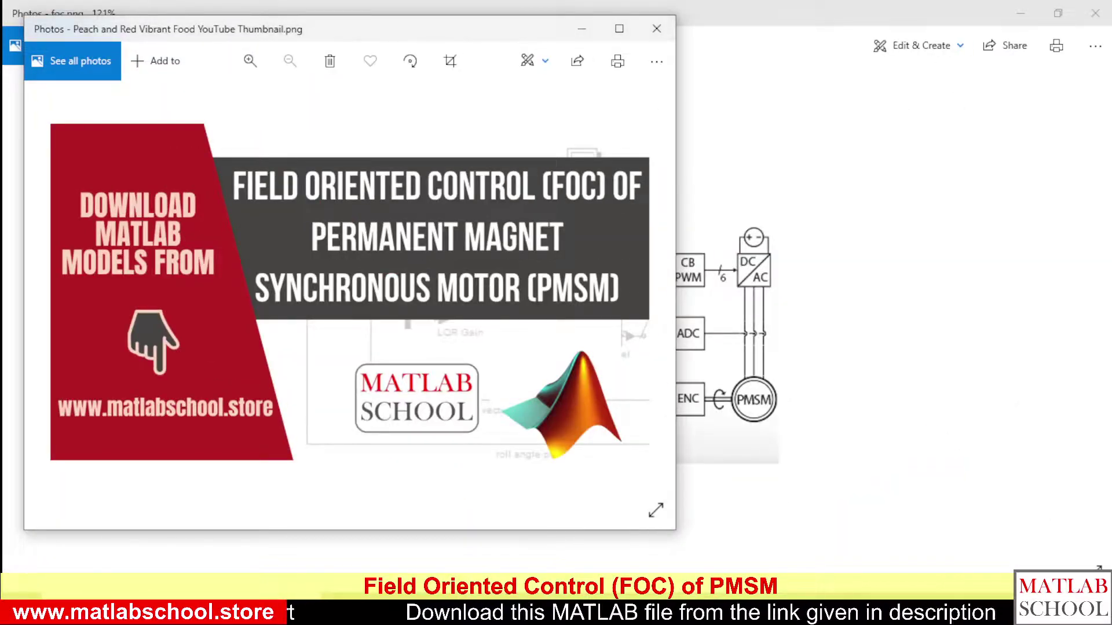
Close the front thumbnail picture in Photos, leaving the FOC block diagram shown
{"action": "left_click", "coordinate": [657, 29]}
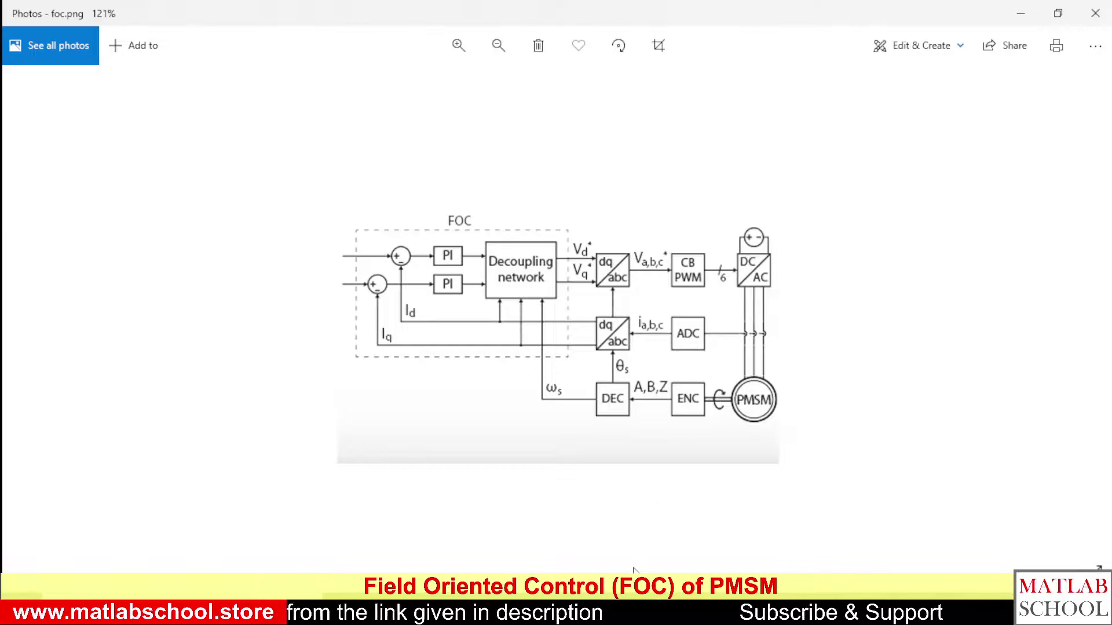
Switch to PMSM_FOC, click through the DC source, inverter and Goto blocks, then select the PMSM block
{"action": "key", "text": "alt+Tab"}
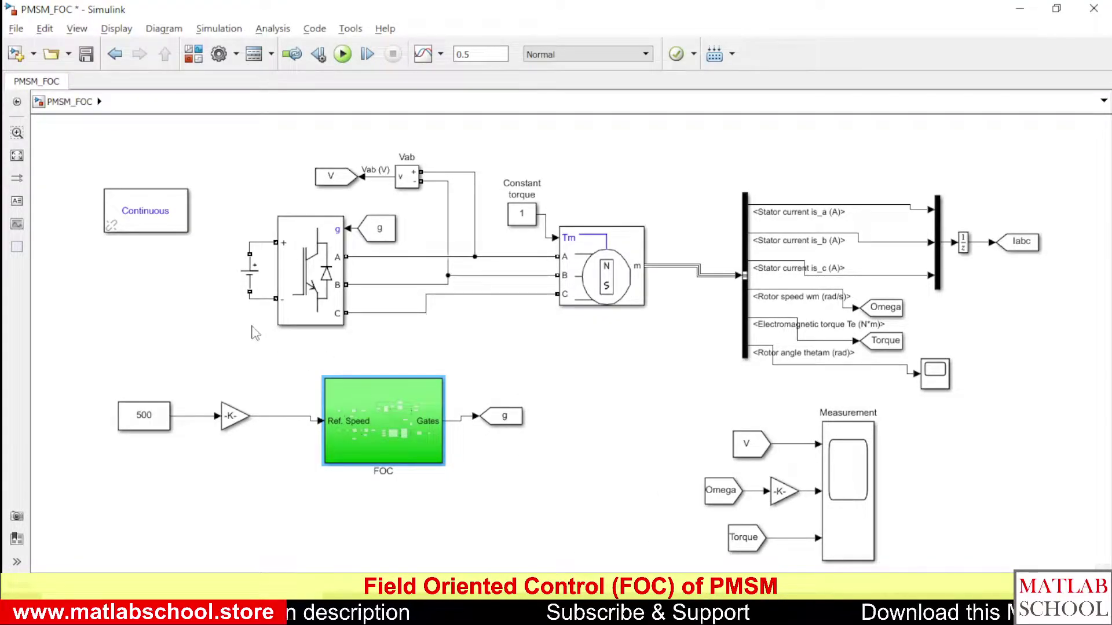
{"action": "left_click", "coordinate": [145, 342]}
{"action": "left_click", "coordinate": [259, 277]}
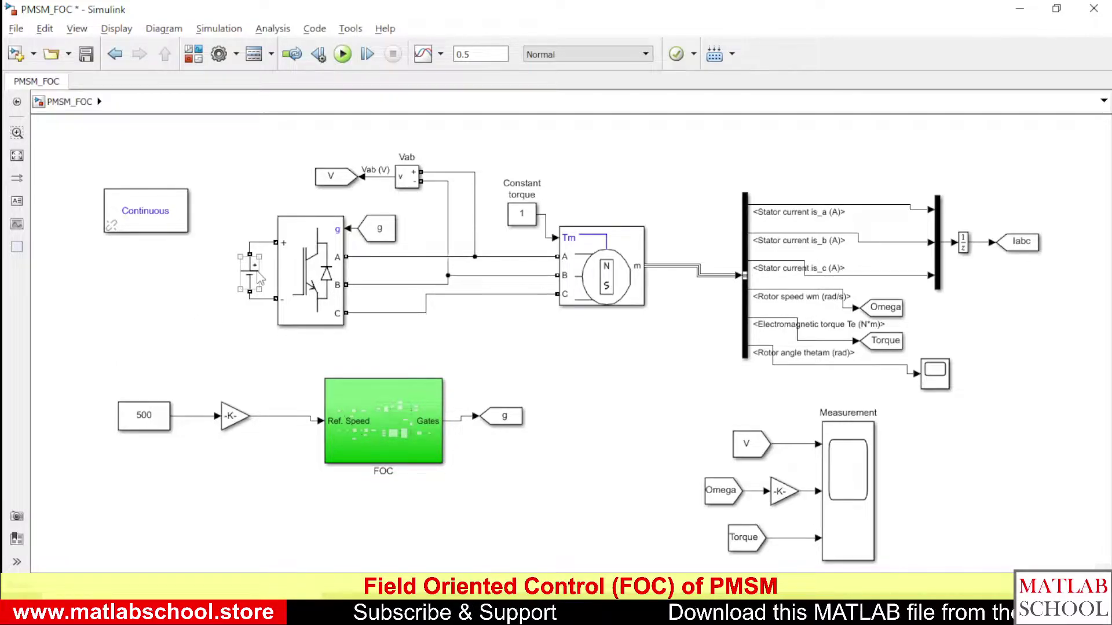
{"action": "left_click", "coordinate": [296, 255]}
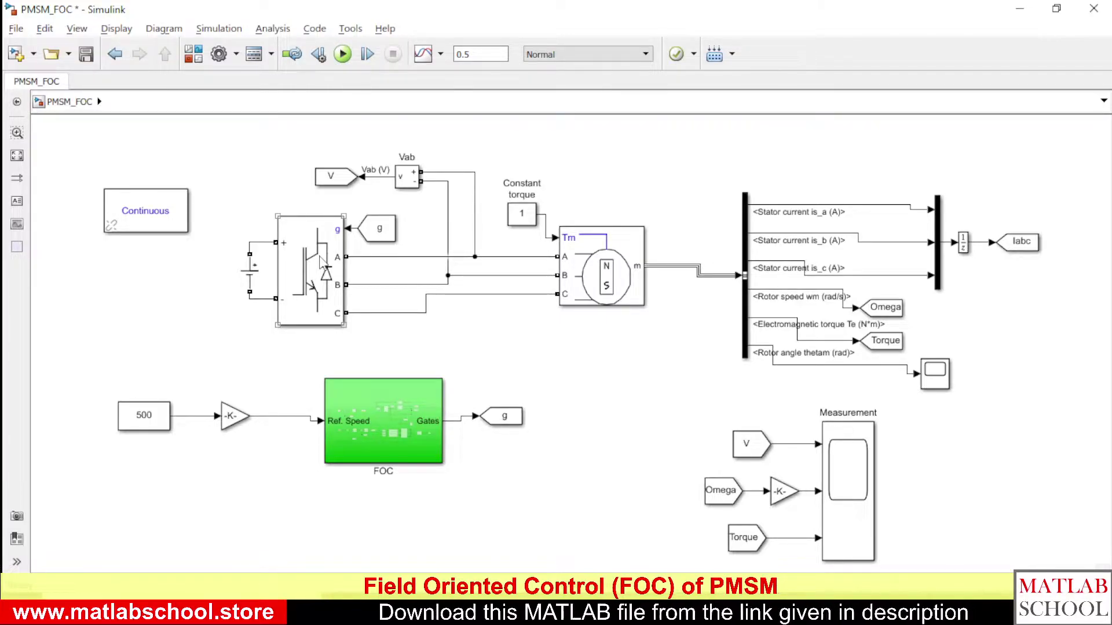
{"action": "left_click", "coordinate": [373, 228]}
{"action": "left_click", "coordinate": [337, 236]}
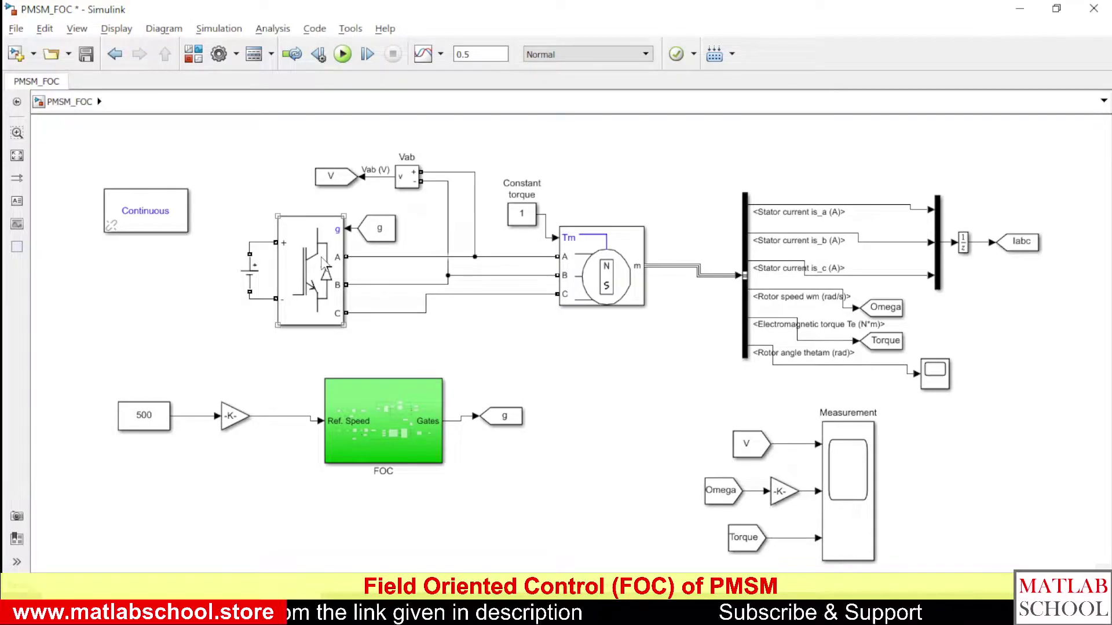
{"action": "left_click", "coordinate": [408, 267]}
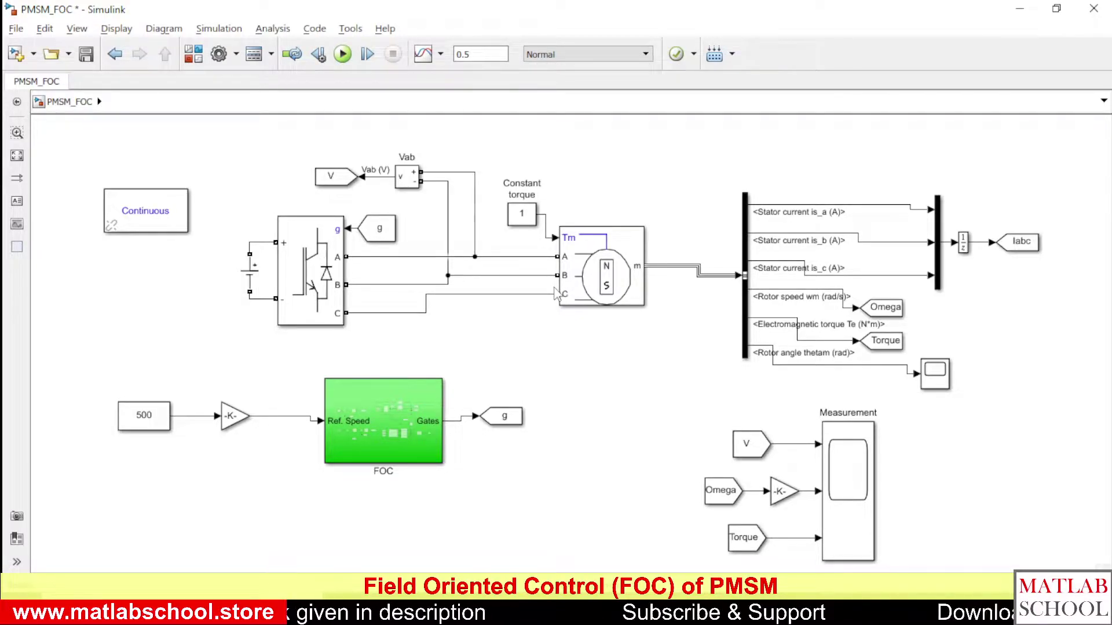
{"action": "left_click", "coordinate": [605, 278]}
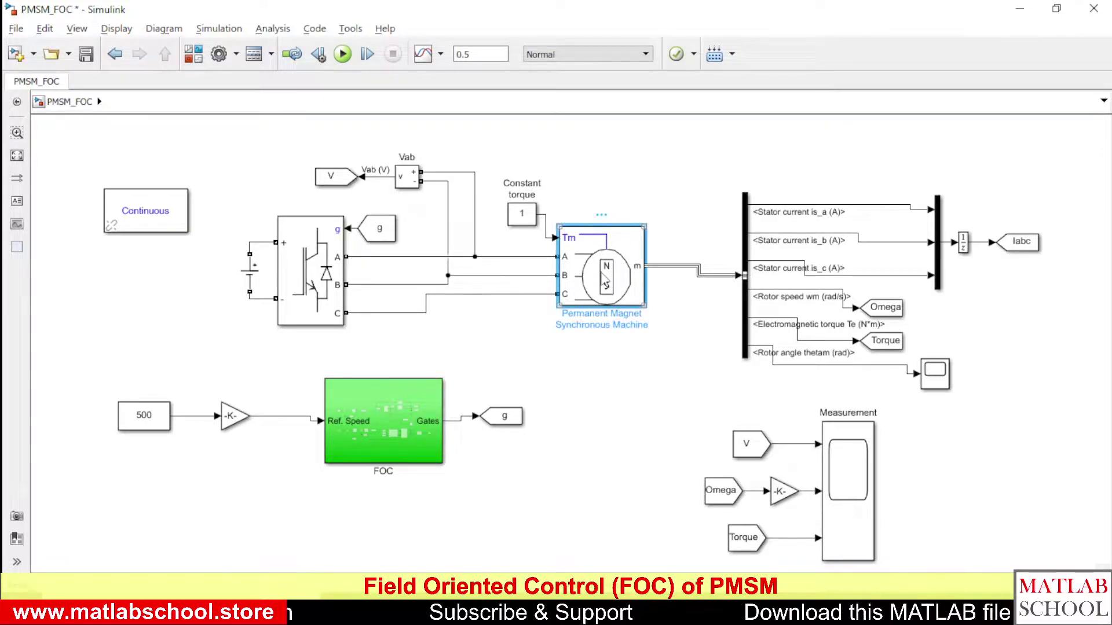
Open the PMSM block parameters, browse Configuration, and keep the Sinusoidal back EMF waveform
{"action": "double_click", "coordinate": [605, 278]}
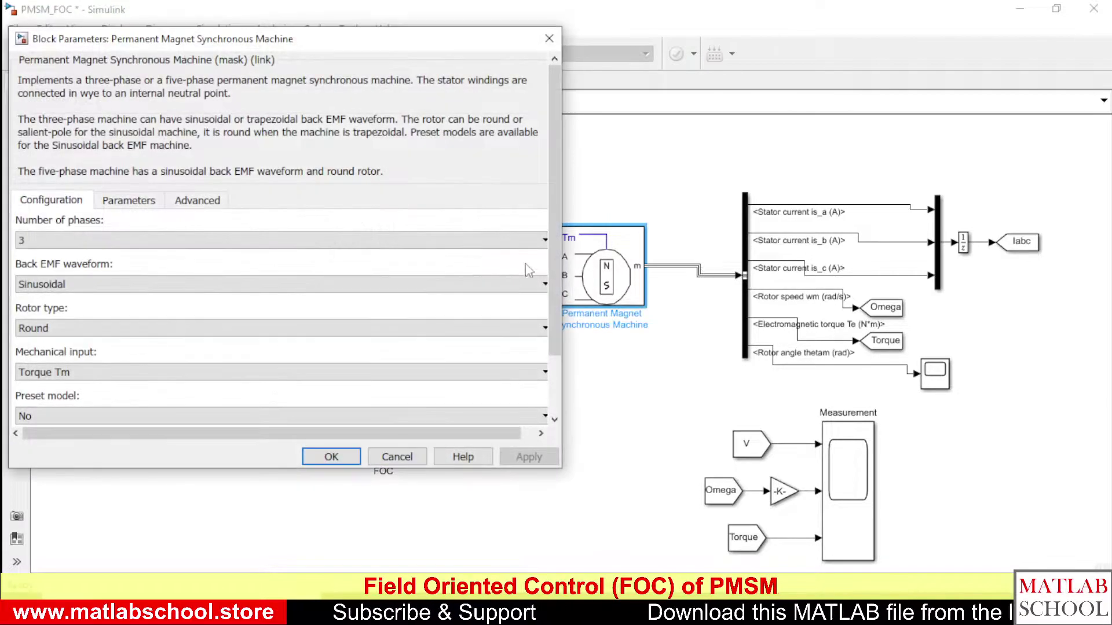
{"action": "left_click", "coordinate": [128, 200]}
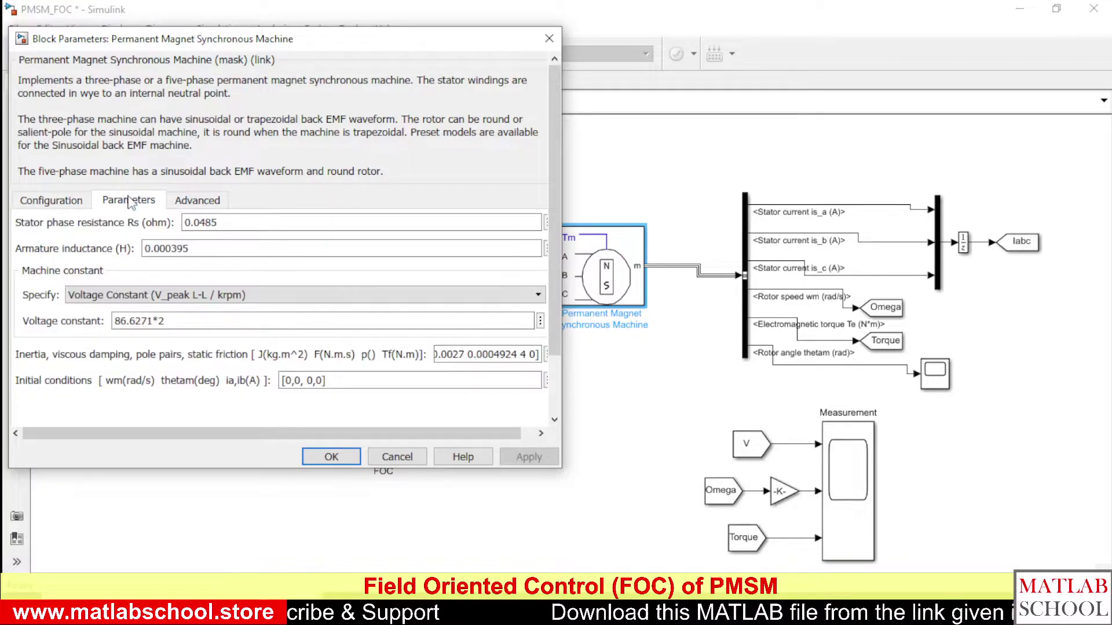
{"action": "left_click", "coordinate": [51, 201]}
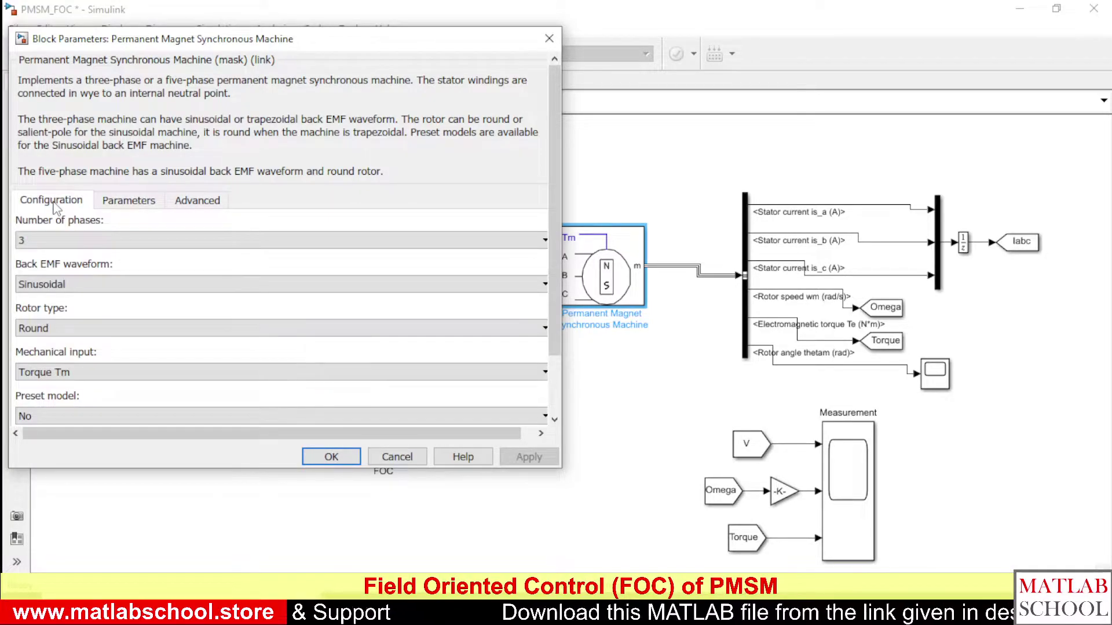
{"action": "left_click", "coordinate": [130, 285]}
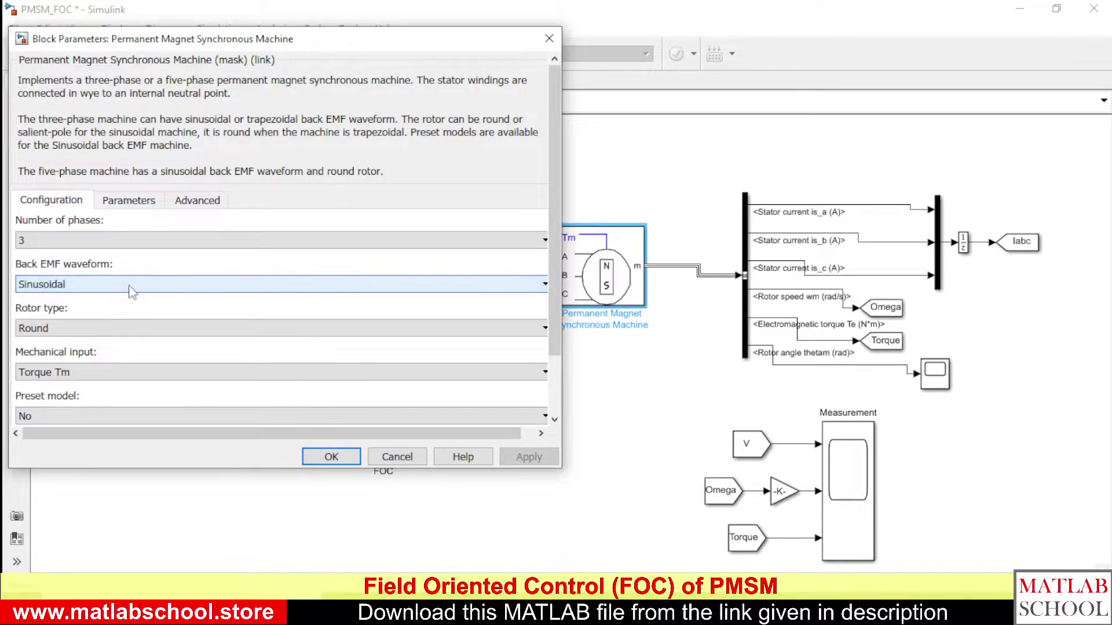
{"action": "left_click", "coordinate": [130, 285]}
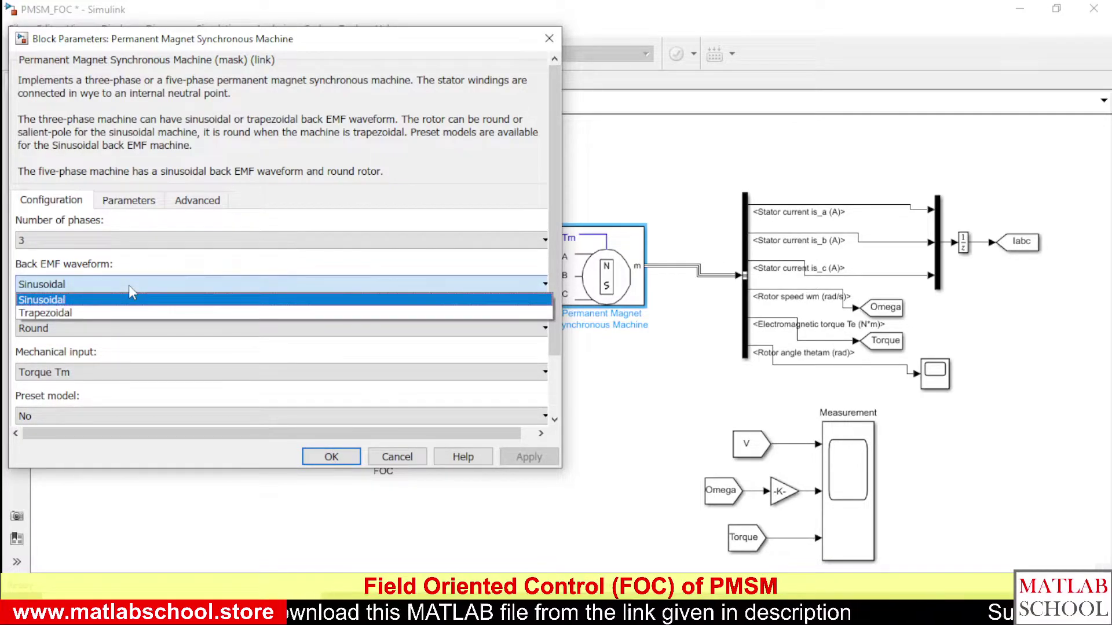
{"action": "left_click", "coordinate": [128, 285]}
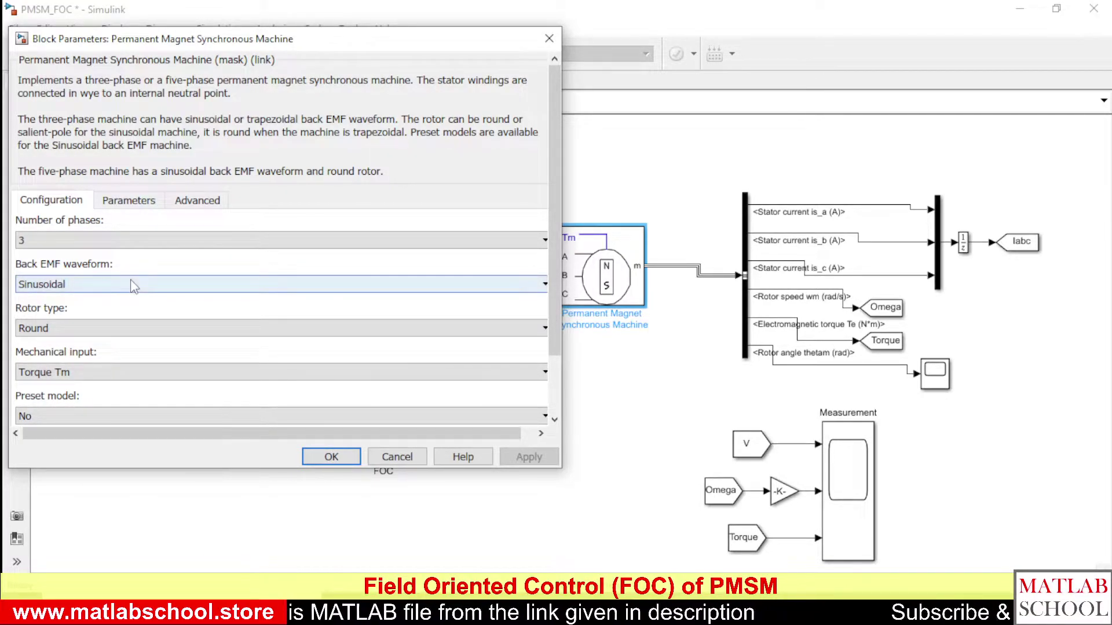
Review the machine's electrical and mechanical parameters, close with OK, and select the inverter block
{"action": "left_click", "coordinate": [129, 199]}
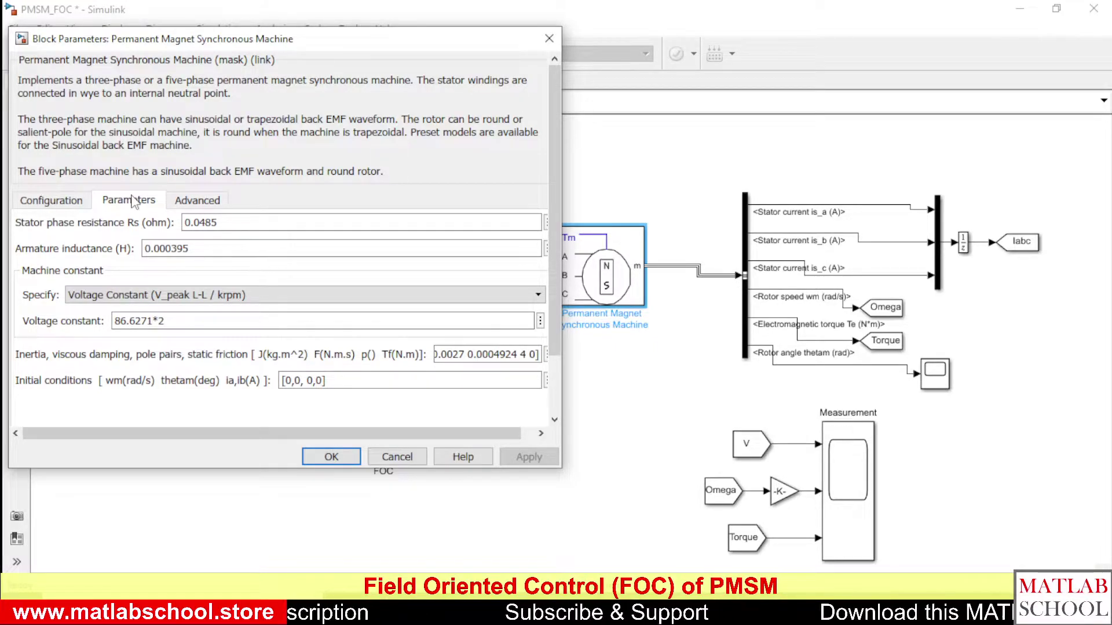
{"action": "left_click", "coordinate": [331, 458]}
{"action": "left_click", "coordinate": [319, 282]}
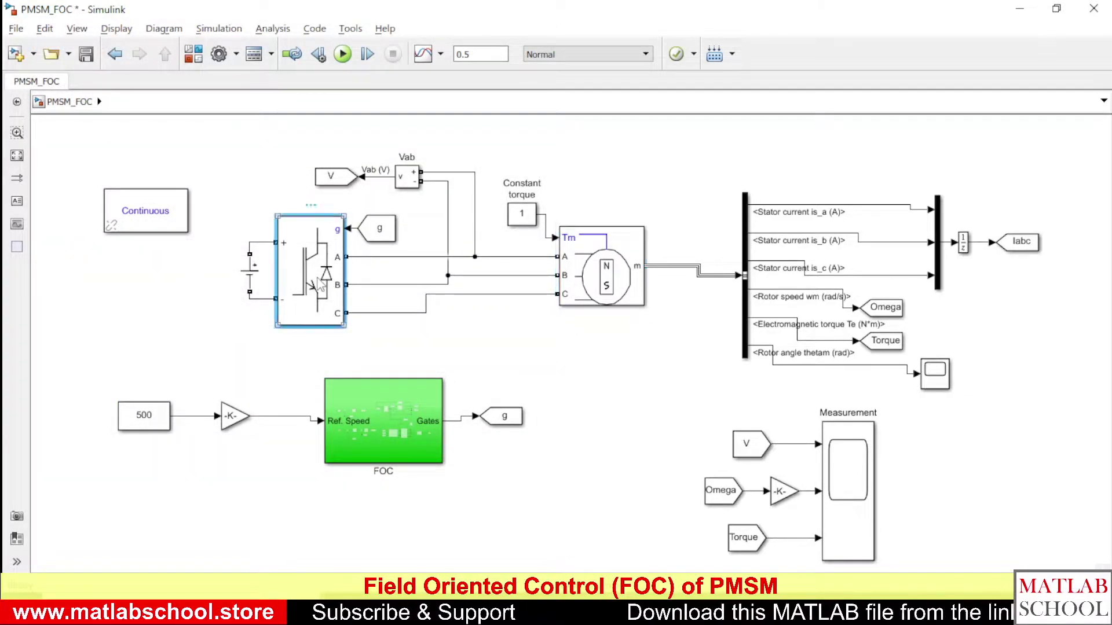
Review the 3-Phase Inverter settings unchanged, select the FOC subsystem, and return to the top-level model
{"action": "double_click", "coordinate": [319, 282]}
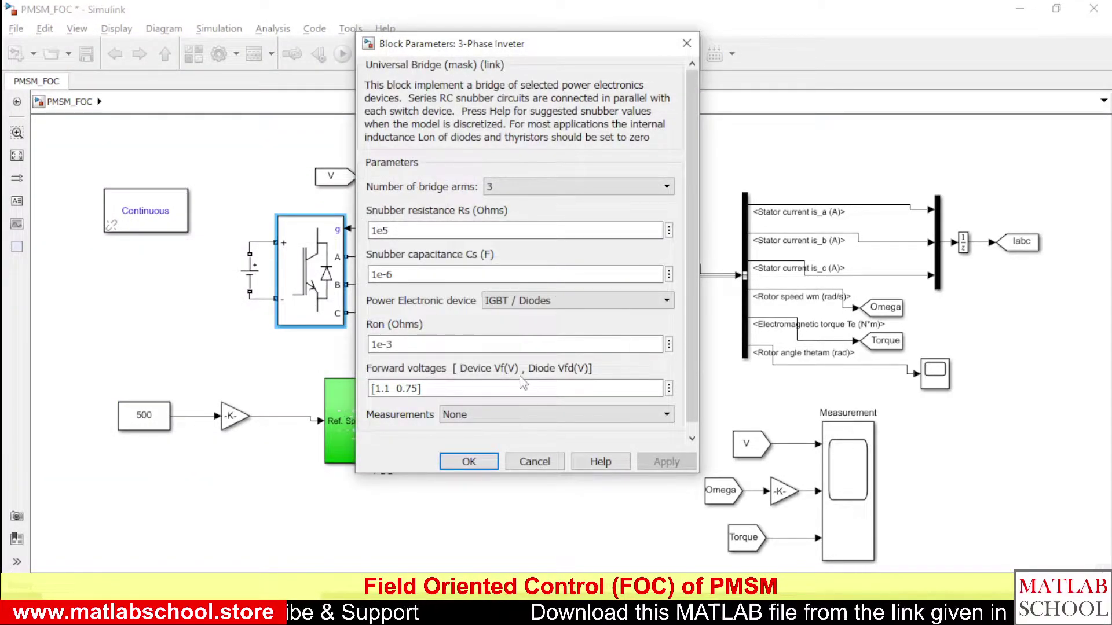
{"action": "left_click", "coordinate": [470, 462]}
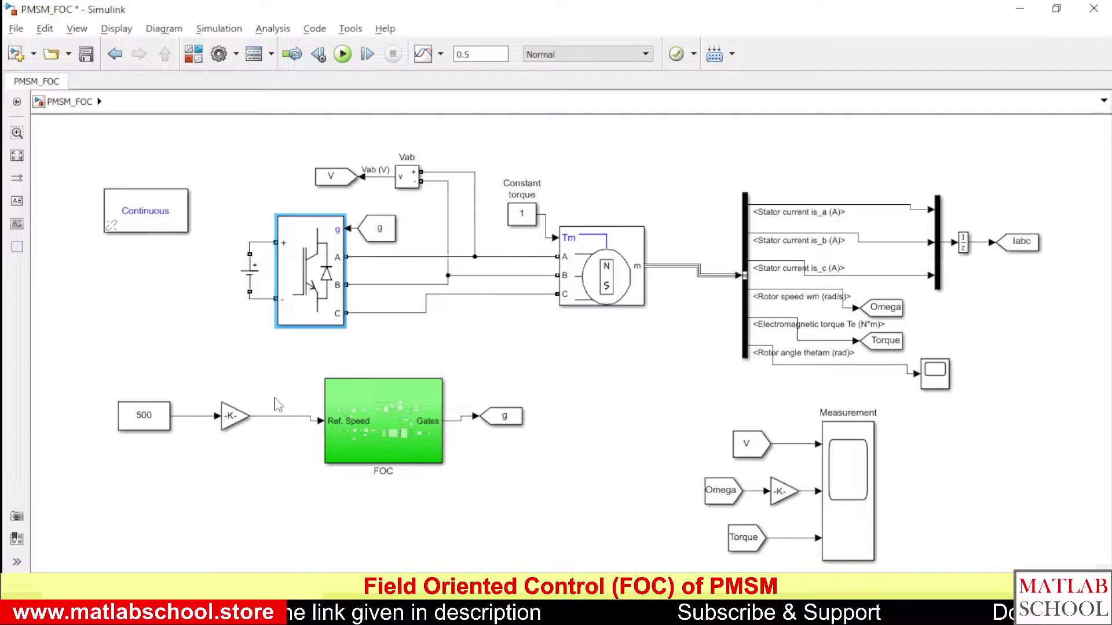
{"action": "left_click", "coordinate": [381, 422]}
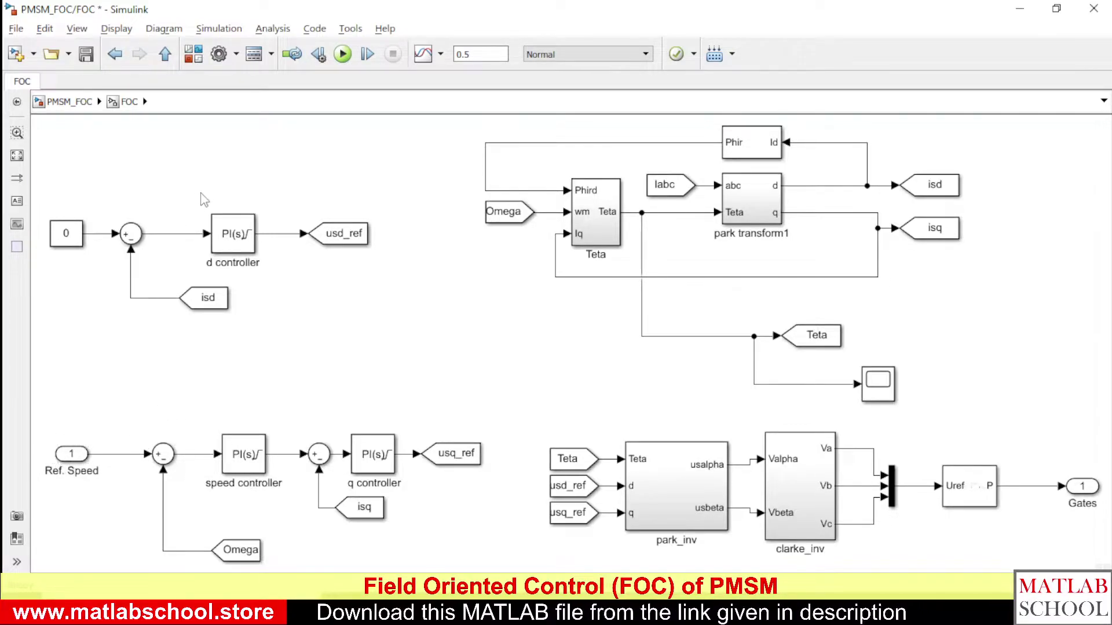
{"action": "left_click", "coordinate": [69, 101]}
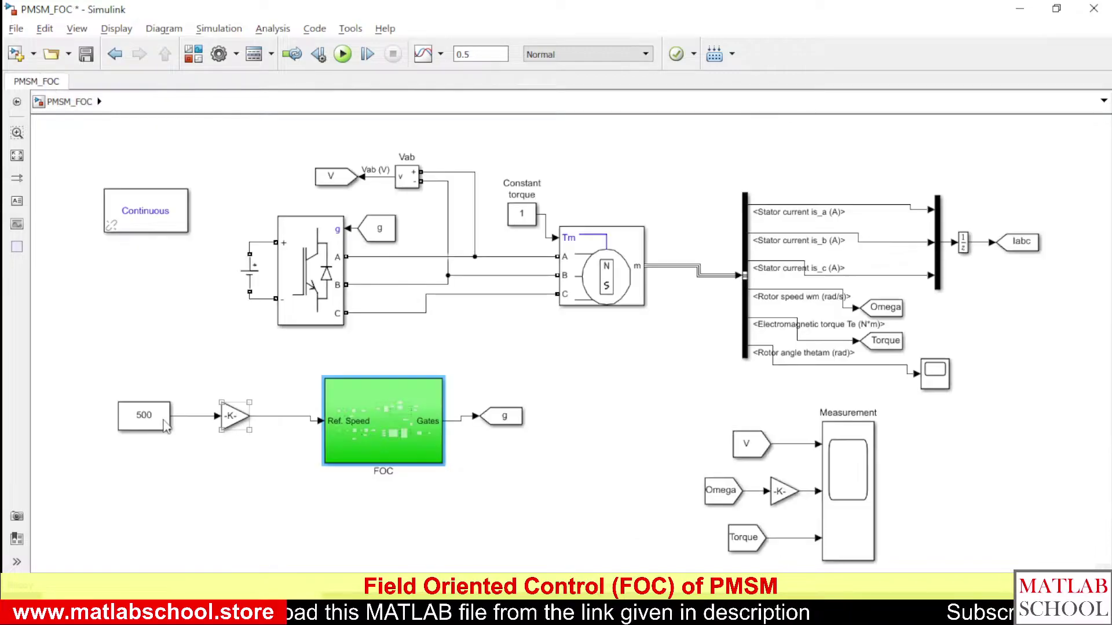
{"action": "double_click", "coordinate": [359, 419]}
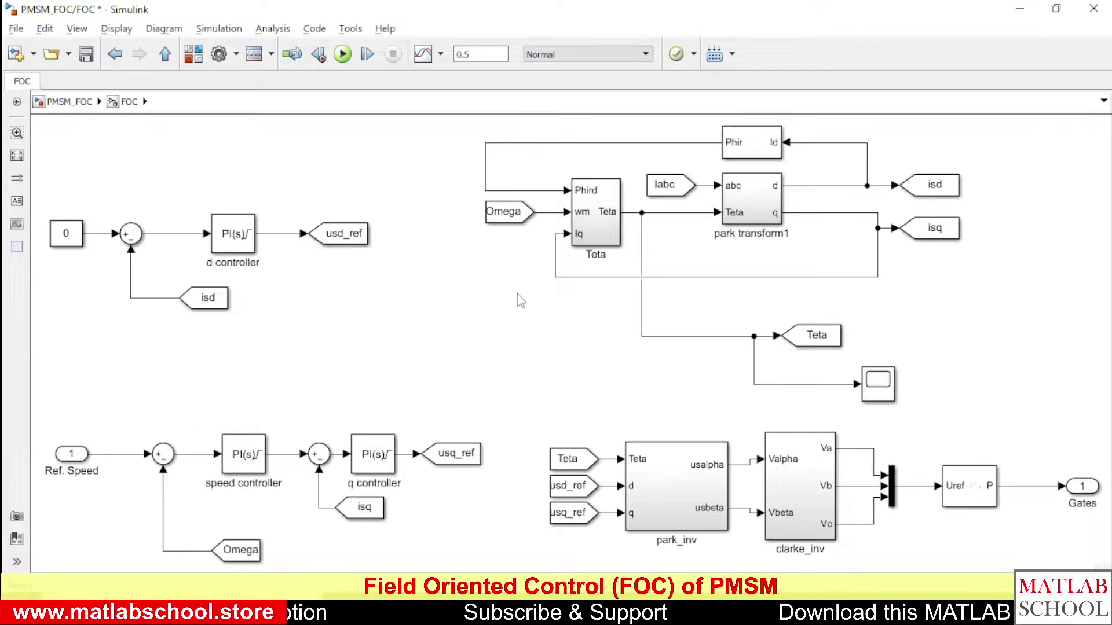
{"action": "left_click", "coordinate": [61, 102]}
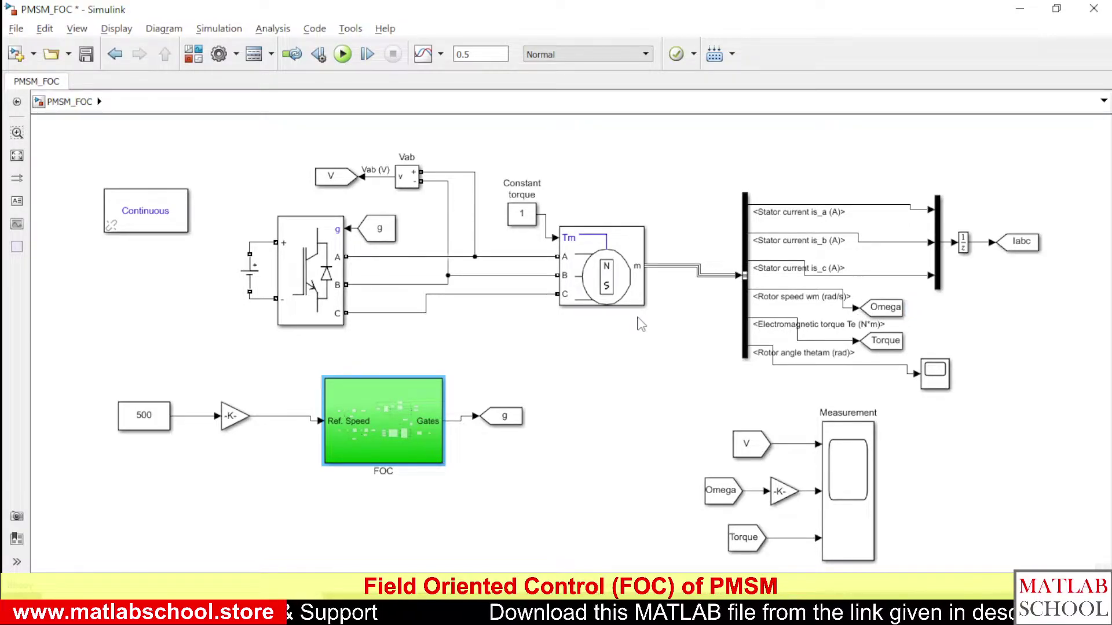
{"action": "double_click", "coordinate": [399, 426]}
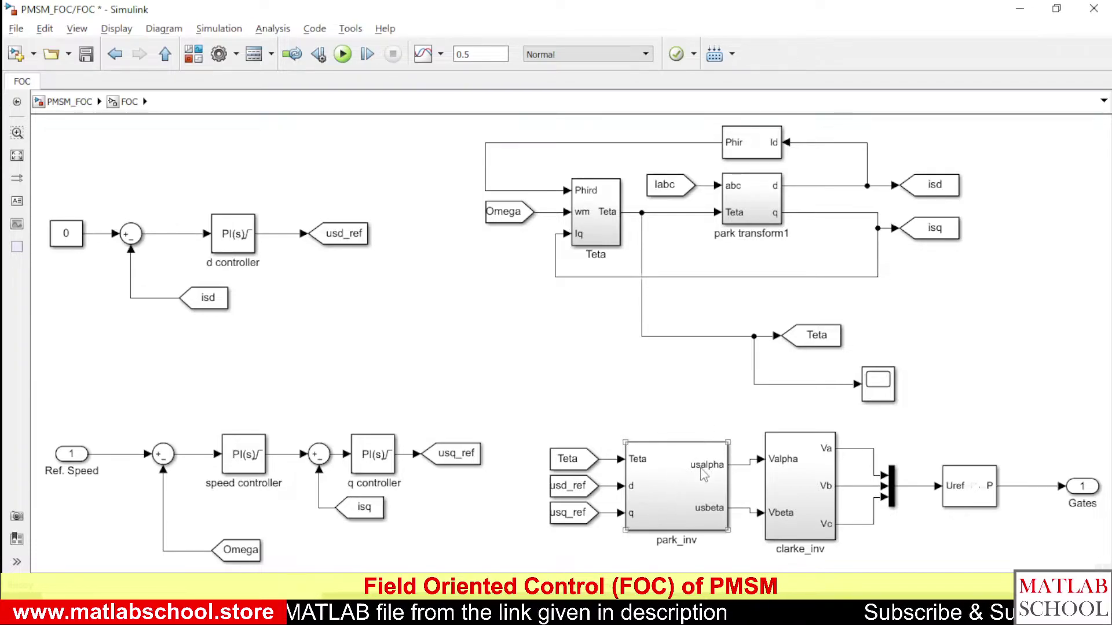
{"action": "left_click", "coordinate": [338, 233]}
{"action": "left_click", "coordinate": [517, 488]}
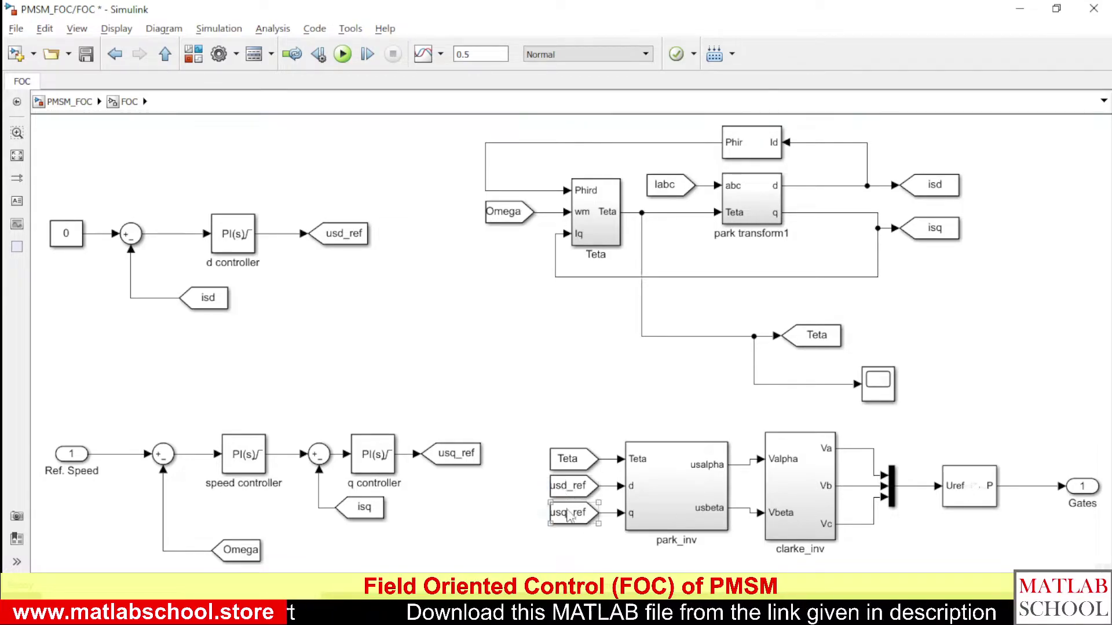
{"action": "left_click", "coordinate": [643, 504]}
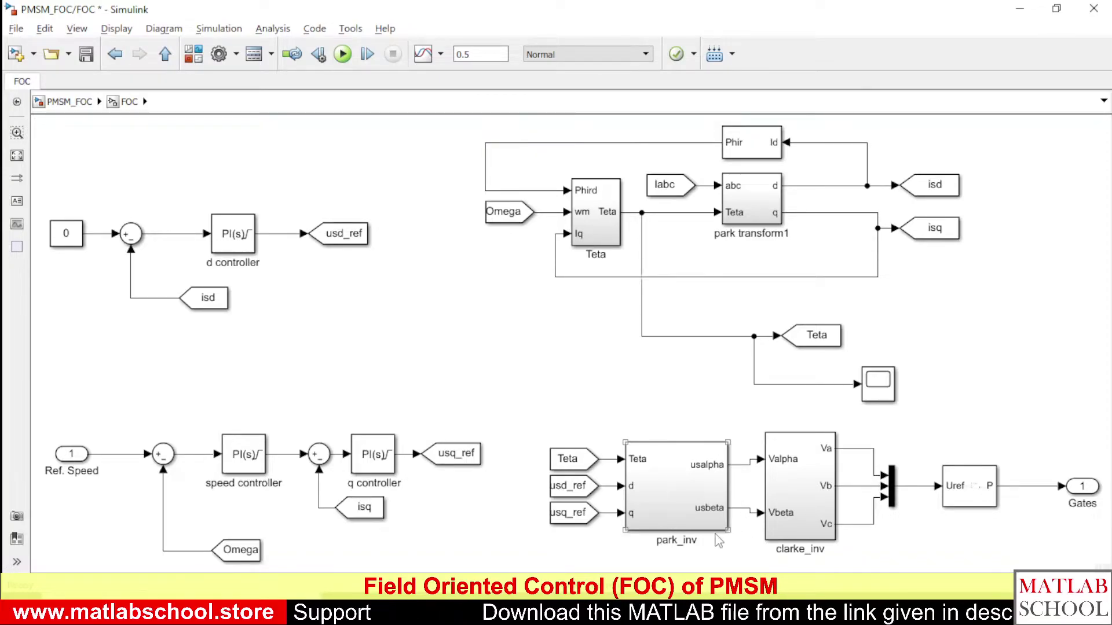
{"action": "left_click", "coordinate": [801, 490]}
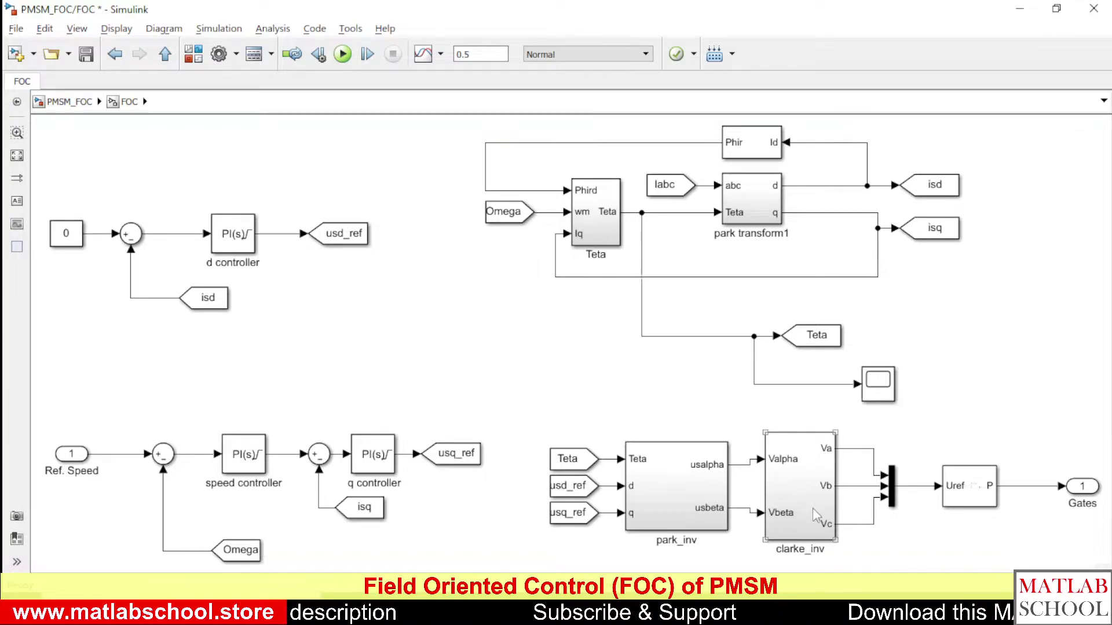
{"action": "left_click", "coordinate": [844, 423]}
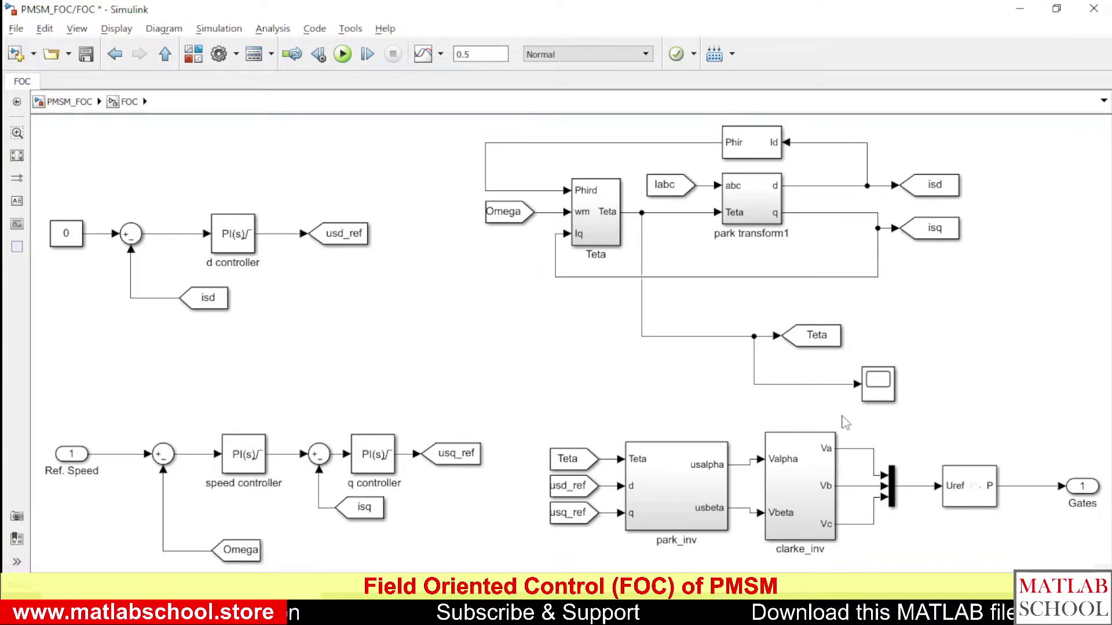
{"action": "left_click", "coordinate": [974, 496]}
{"action": "left_click", "coordinate": [973, 496]}
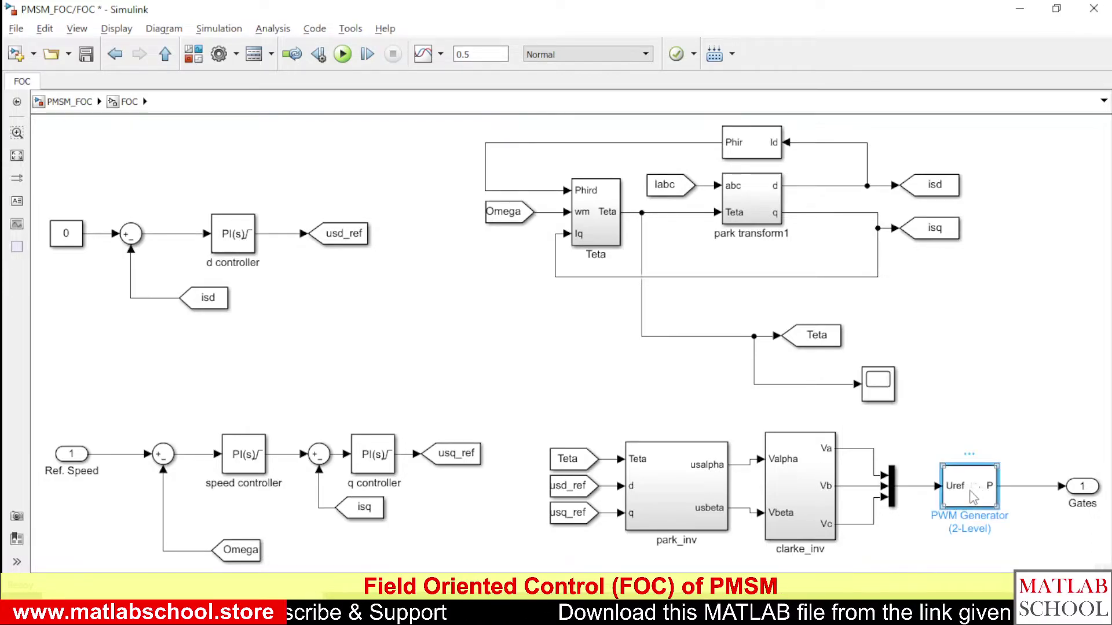
{"action": "double_click", "coordinate": [974, 496]}
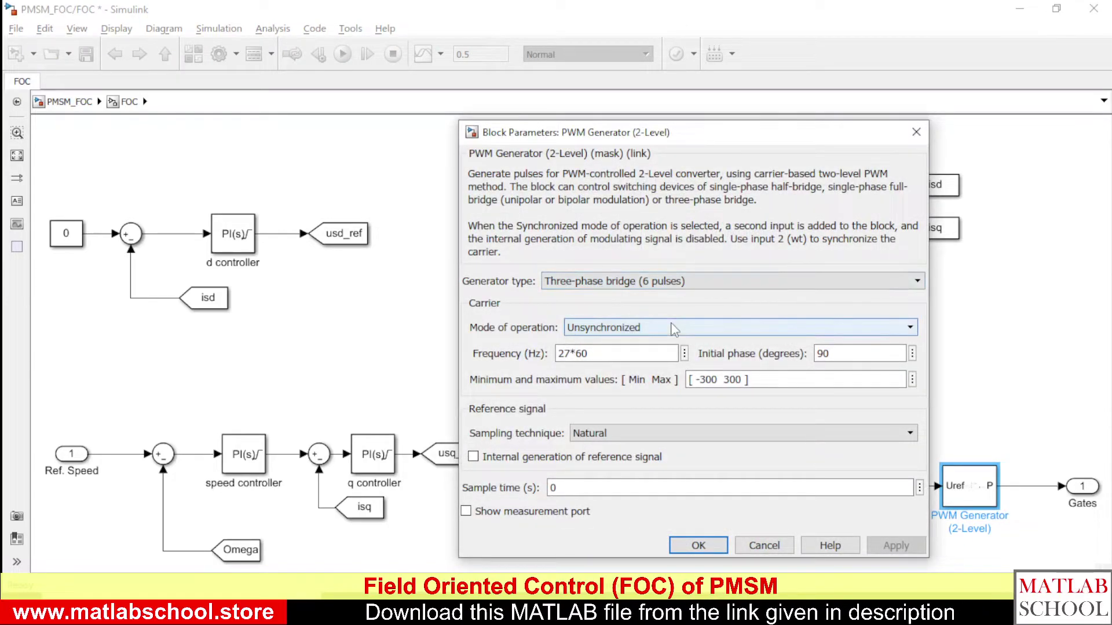
{"action": "left_click", "coordinate": [917, 132]}
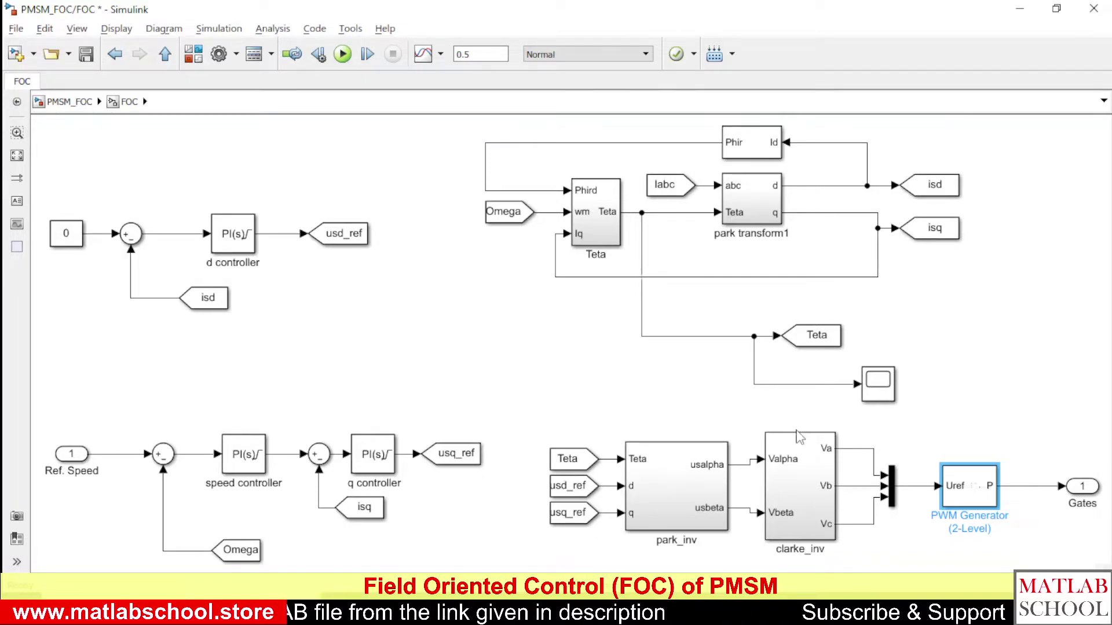
{"action": "left_click", "coordinate": [998, 403]}
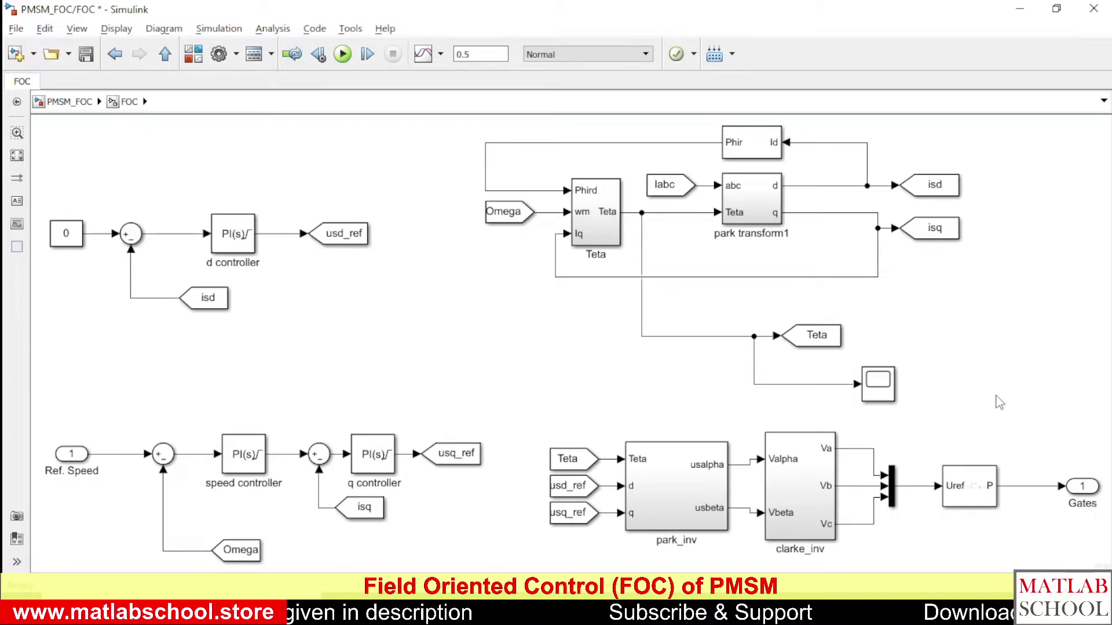
Look inside clarke_inv, park_inv and park transform1, returning to the FOC diagram after each
{"action": "left_click", "coordinate": [799, 488]}
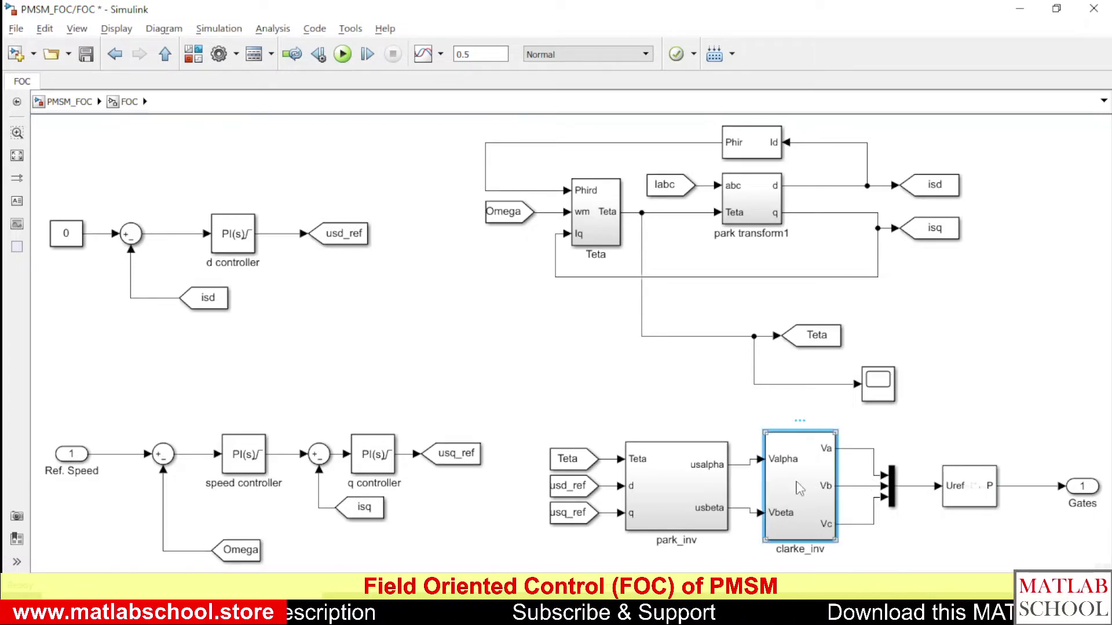
{"action": "double_click", "coordinate": [799, 488]}
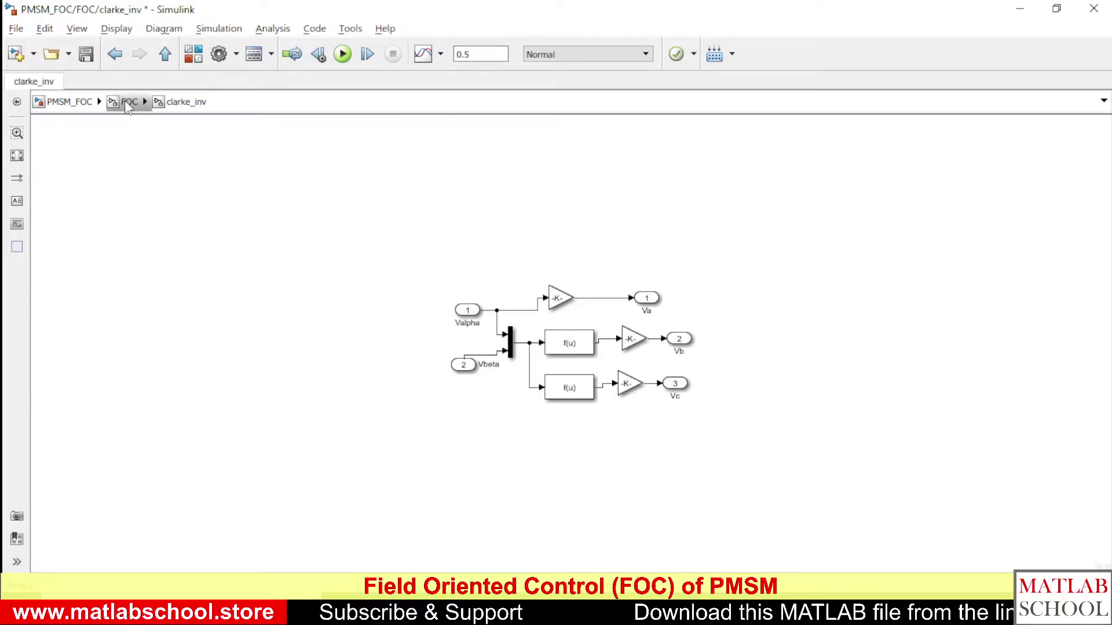
{"action": "left_click", "coordinate": [128, 102]}
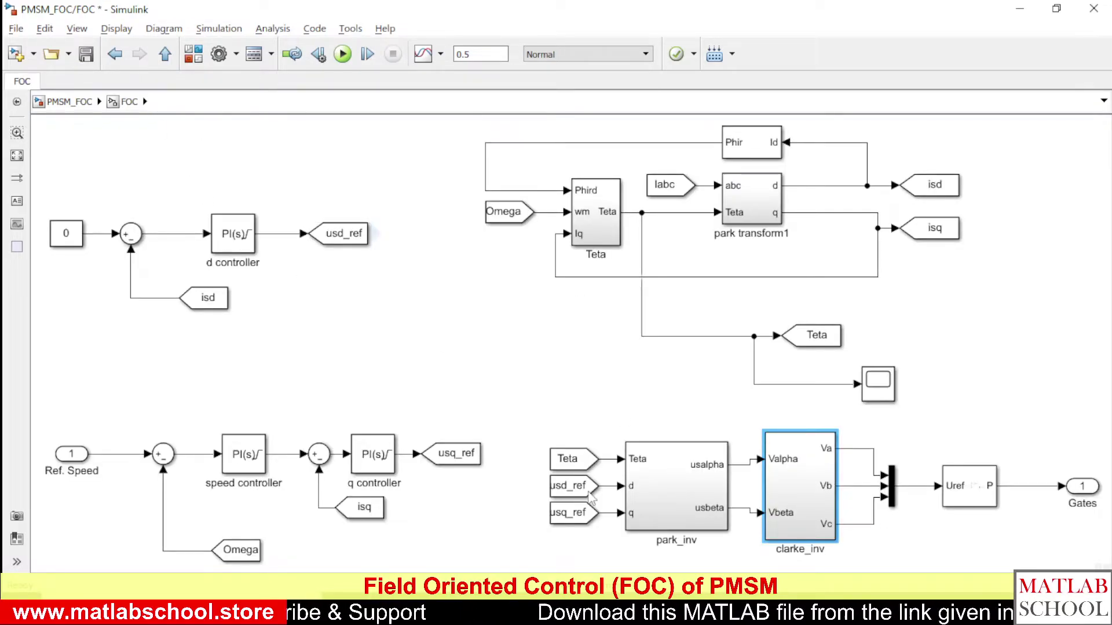
{"action": "left_click", "coordinate": [703, 480]}
{"action": "double_click", "coordinate": [703, 481]}
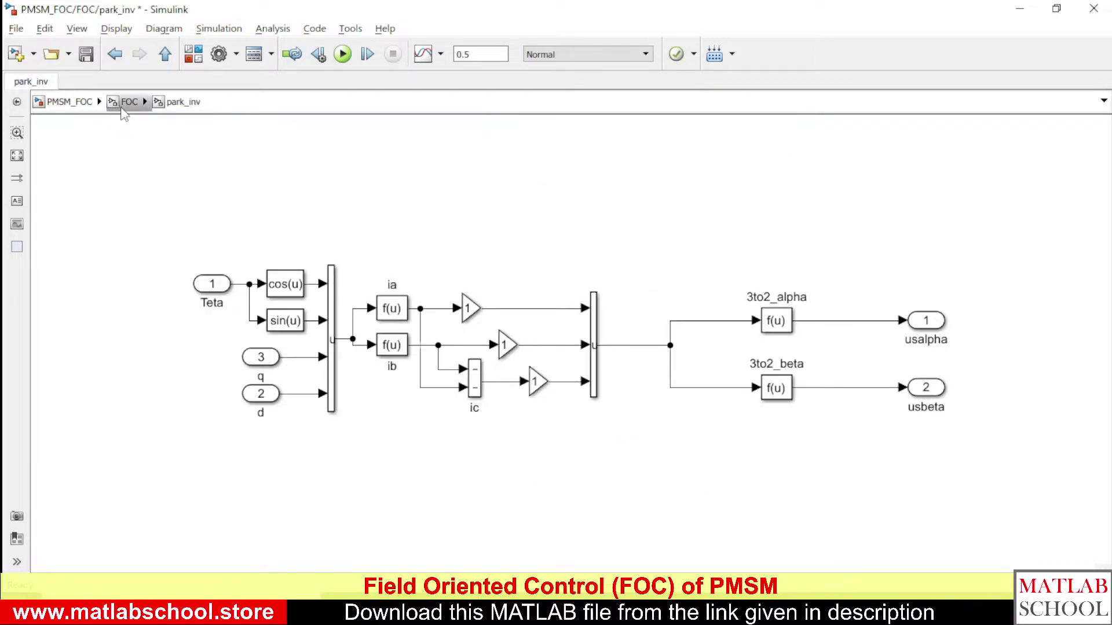
{"action": "left_click", "coordinate": [129, 102]}
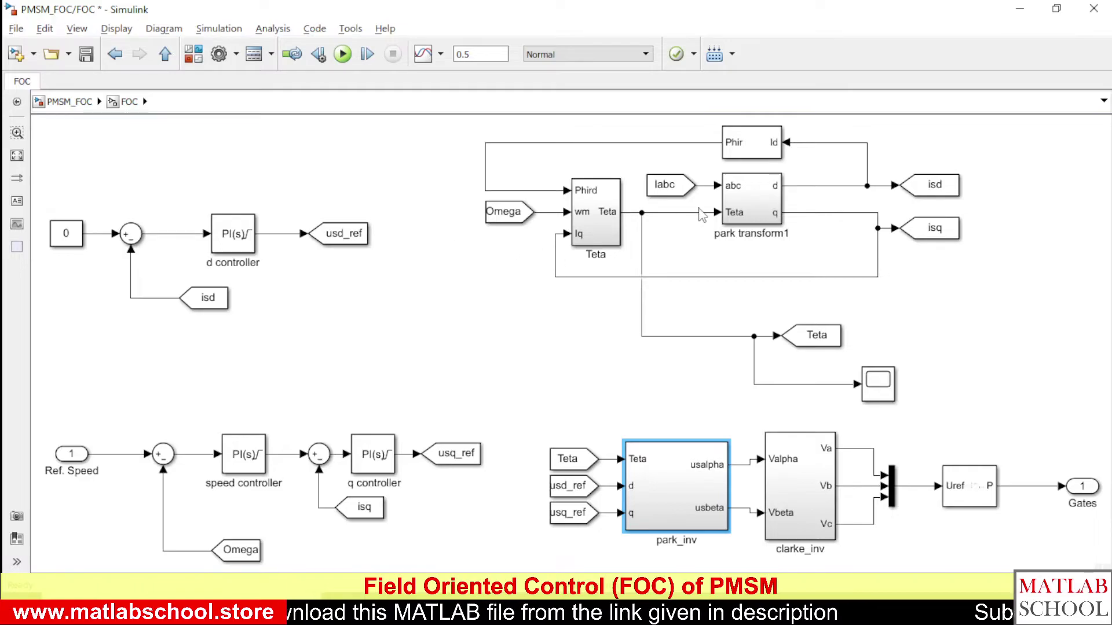
{"action": "double_click", "coordinate": [745, 192]}
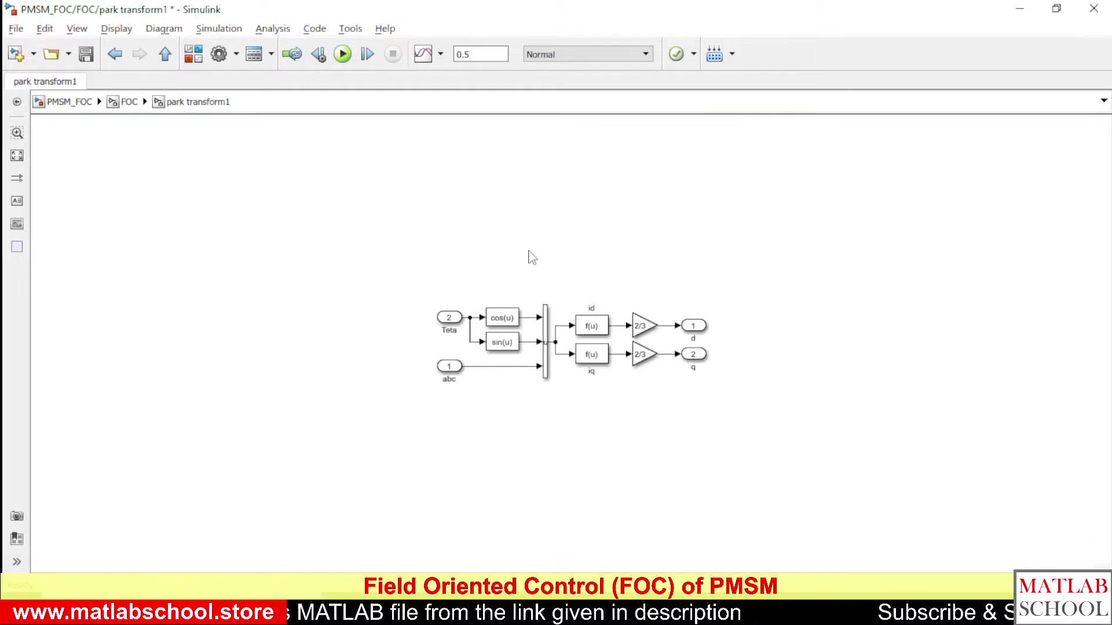
{"action": "left_click", "coordinate": [128, 102]}
Go up to the top-level PMSM_FOC model, clear the selection, and run the simulation with Ctrl+T
{"action": "left_click", "coordinate": [67, 102]}
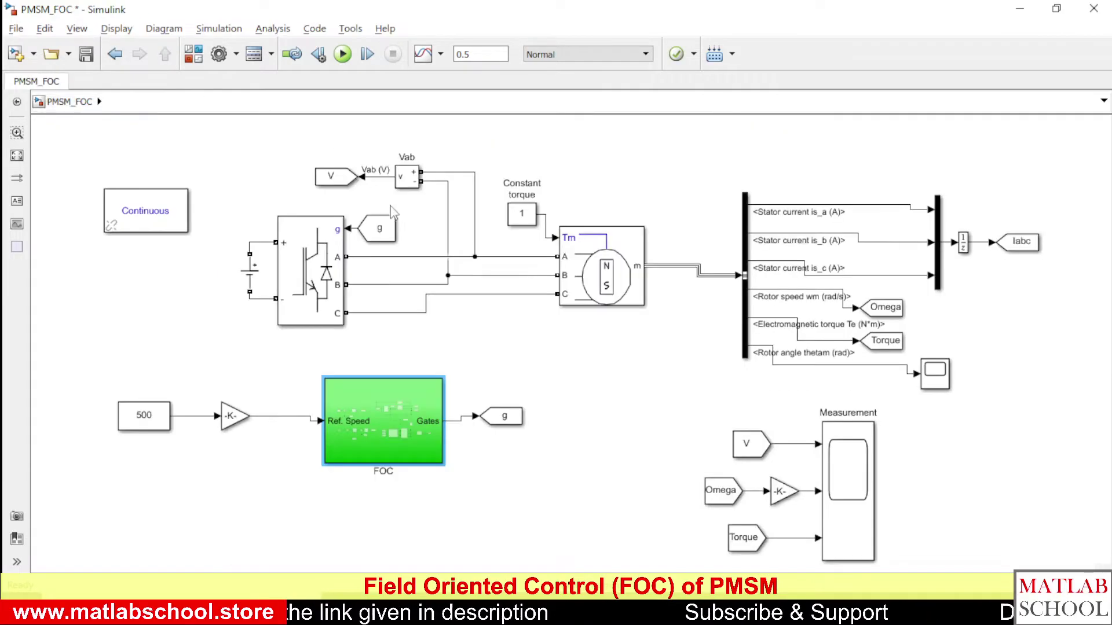
{"action": "left_click", "coordinate": [533, 355]}
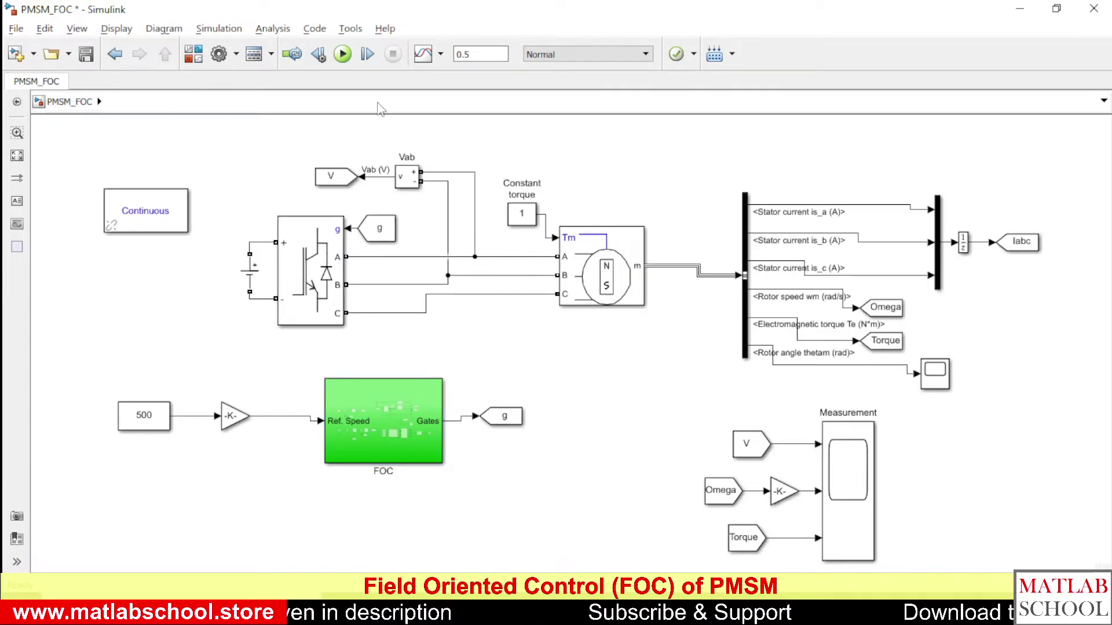
{"action": "left_click", "coordinate": [342, 54]}
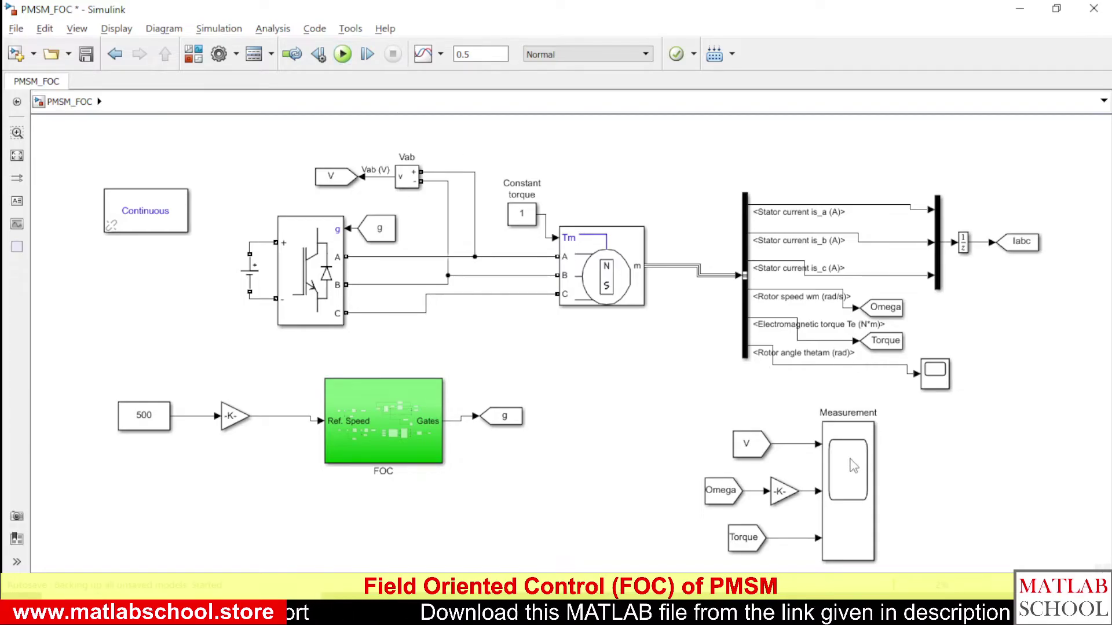
{"action": "key", "text": "ctrl+t"}
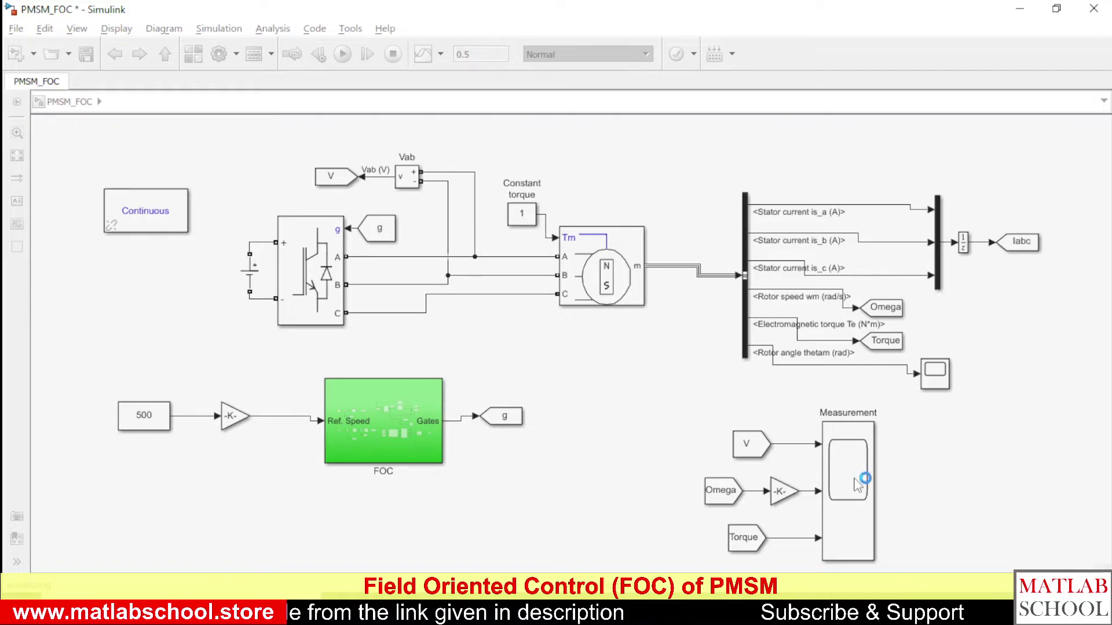
Select the Measurement scope, rescale its axes to fit the traces, and close it after the run
{"action": "left_click", "coordinate": [851, 472]}
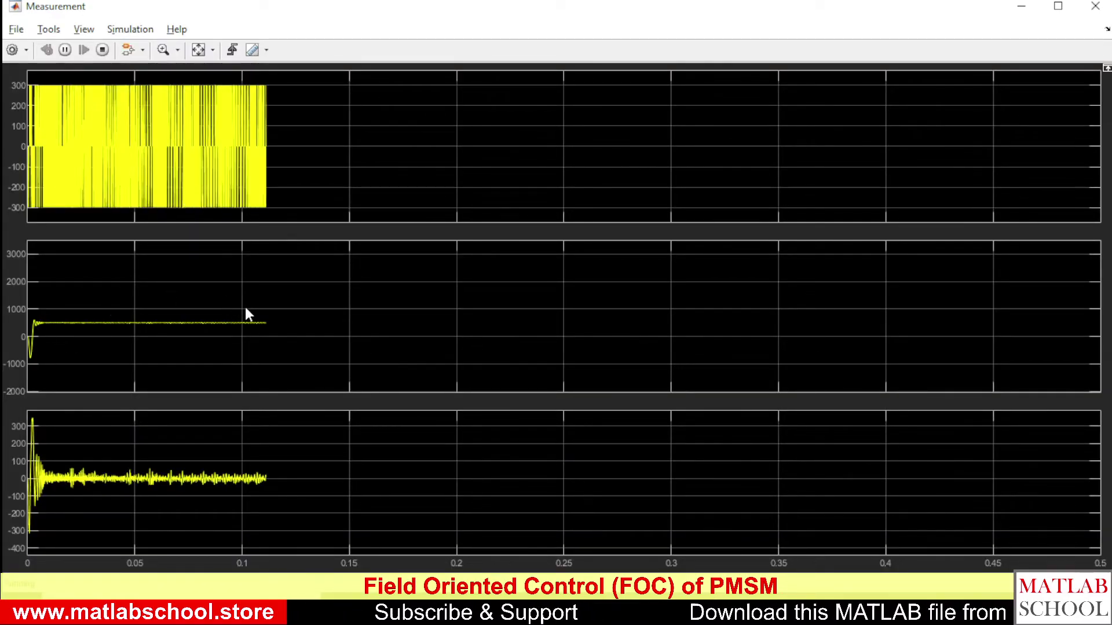
{"action": "left_click", "coordinate": [200, 51]}
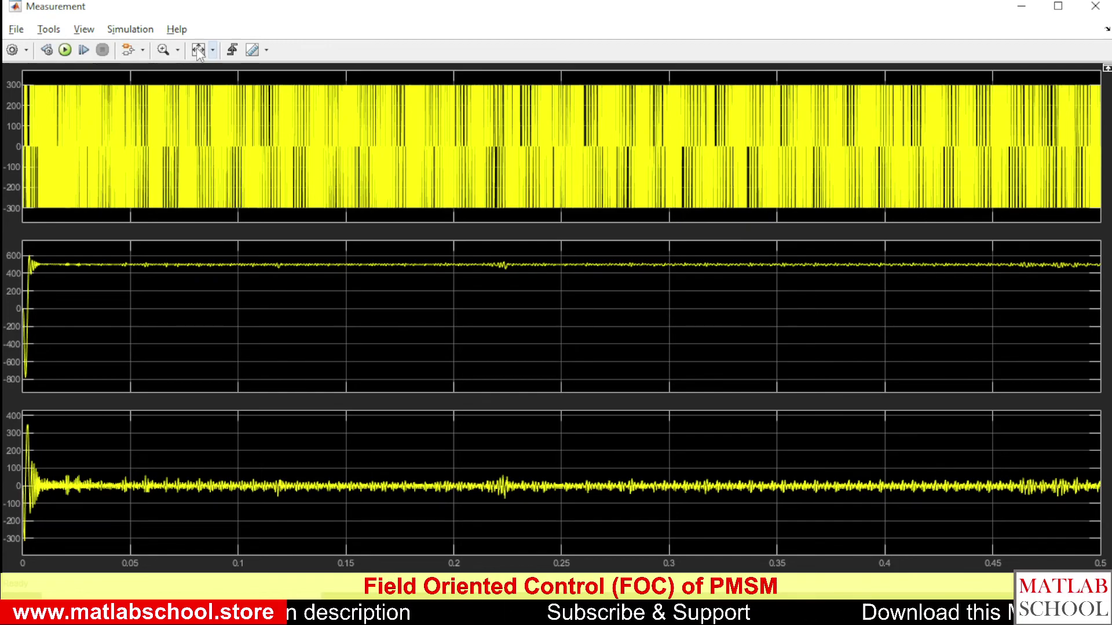
{"action": "left_click", "coordinate": [1022, 7]}
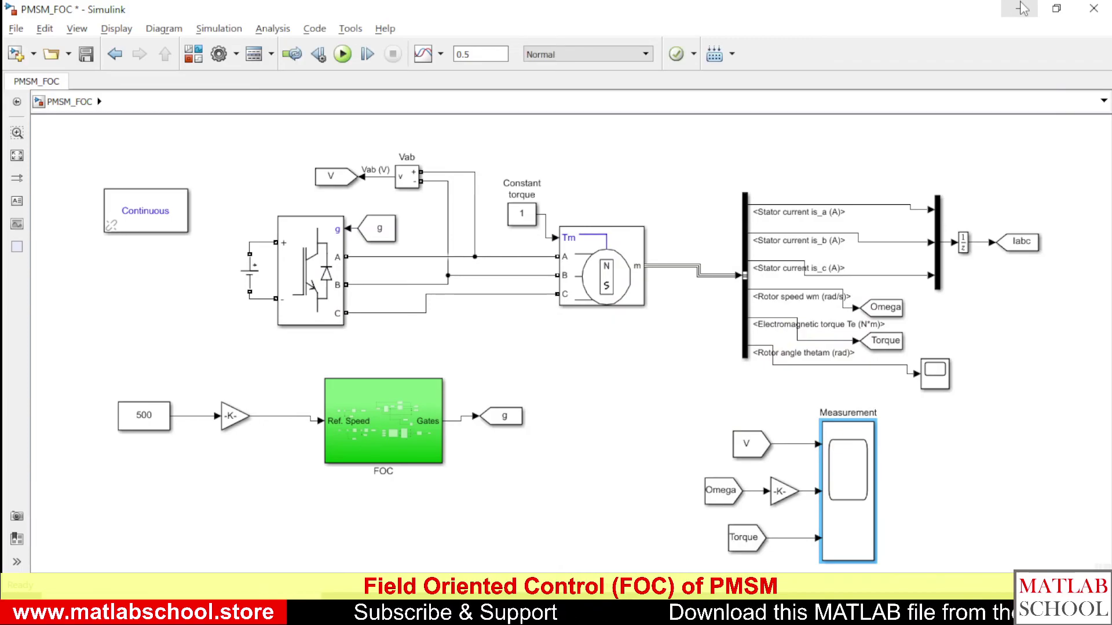
{"action": "left_click", "coordinate": [615, 448]}
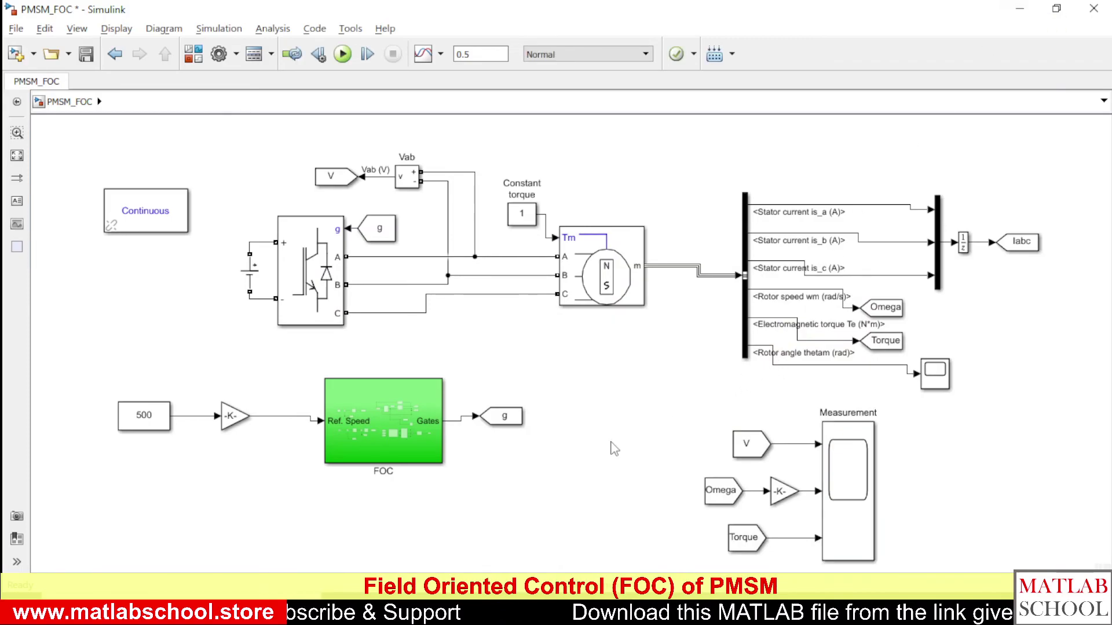